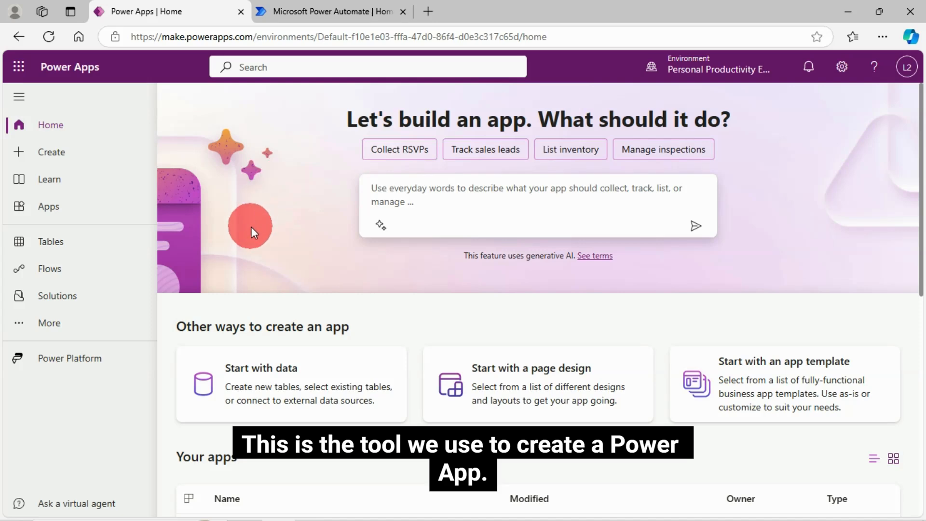
Review the app creation choices on the Create and Apps pages, including the options for starting a new app.
left_click(63, 155)
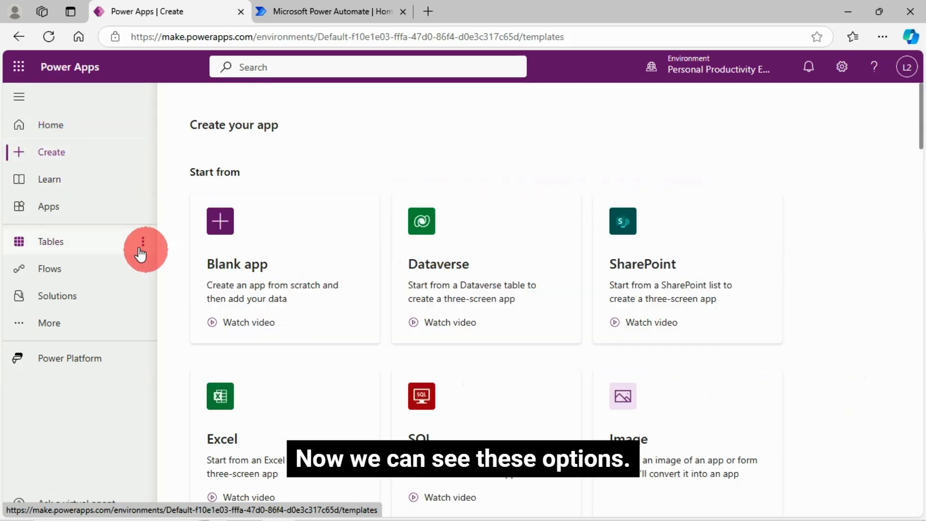
left_click(68, 206)
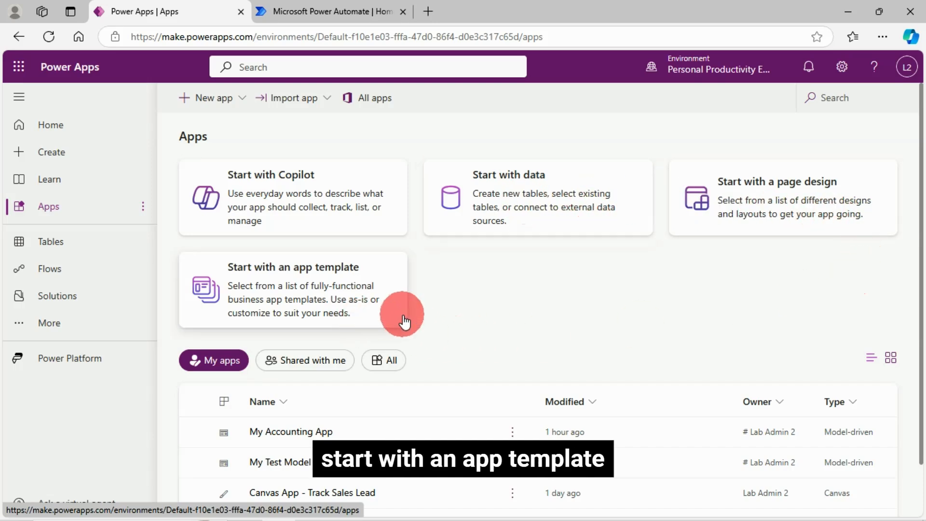
left_click(246, 99)
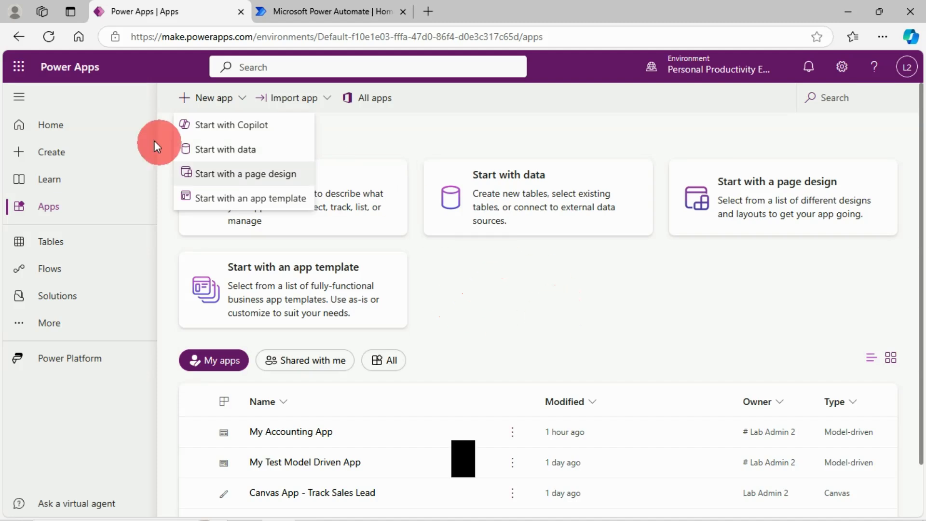
left_click(519, 296)
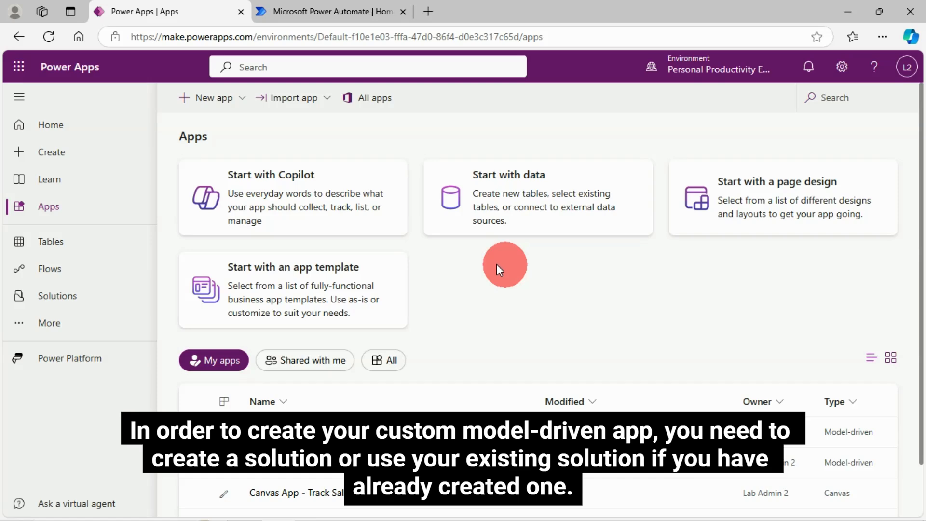
Open My Test Solution from the environment's solutions and show only its apps.
left_click(62, 298)
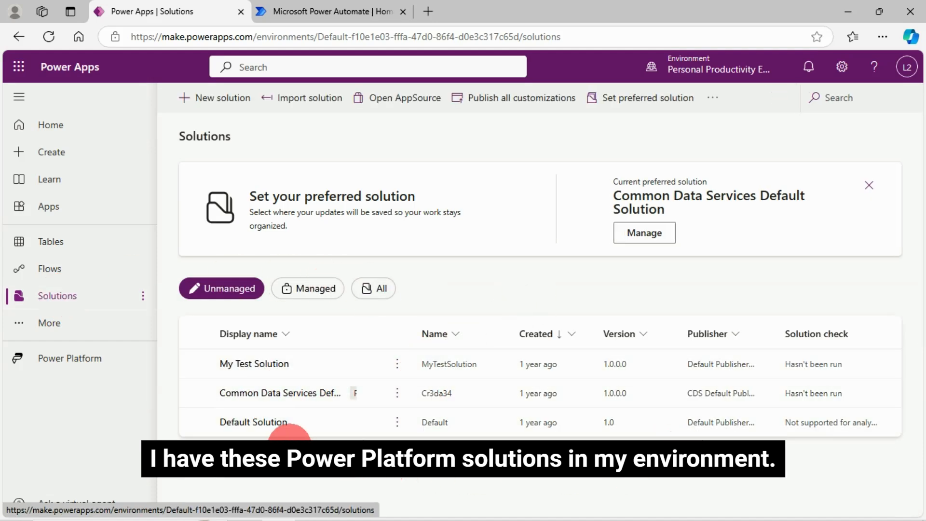
left_click(261, 366)
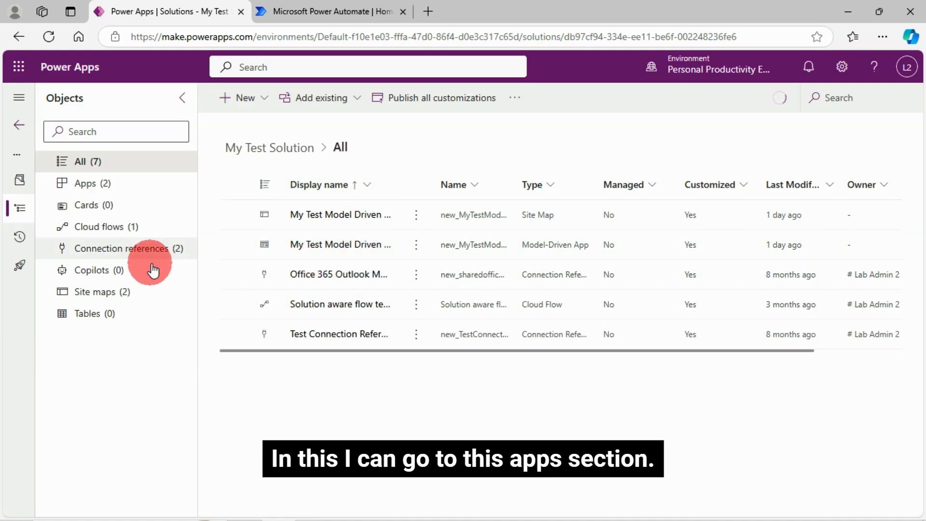
left_click(92, 193)
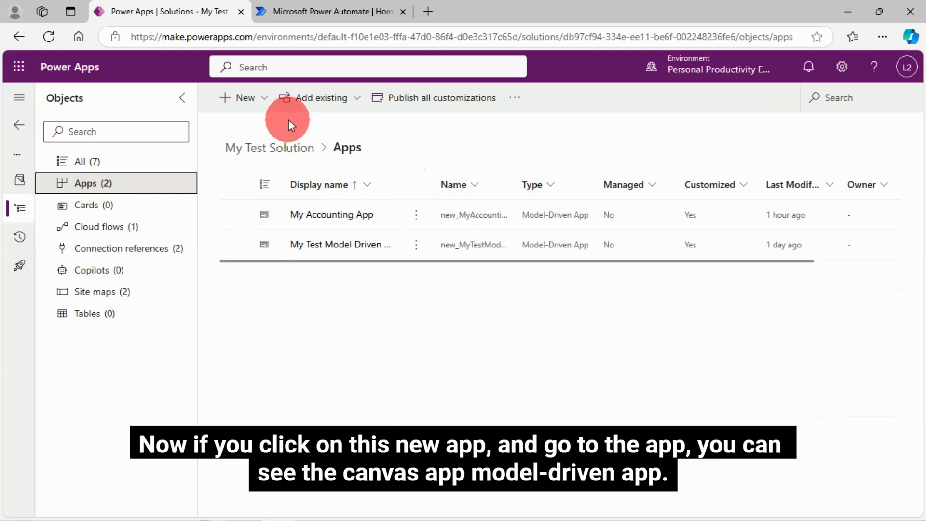
Start a new model-driven app inside the solution and name it "Just Demo Model Driven App".
left_click(260, 98)
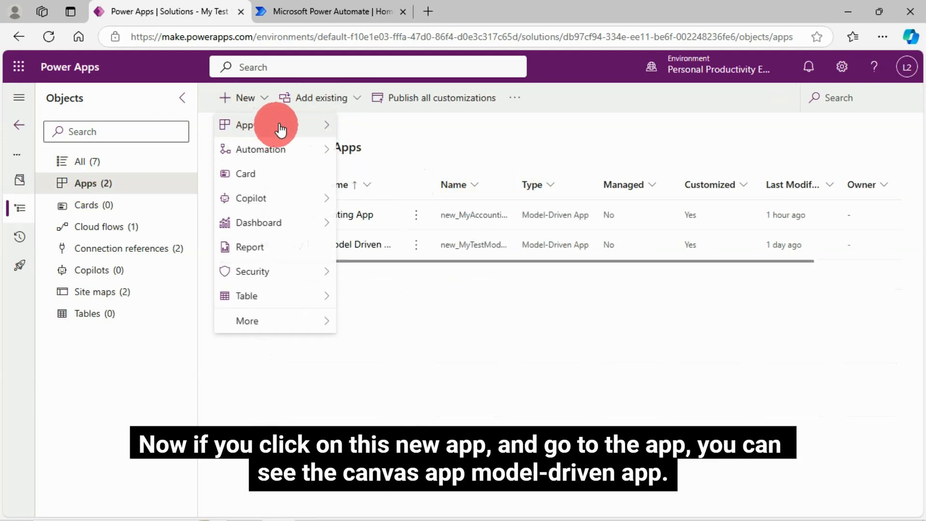
mouse_move(281, 129)
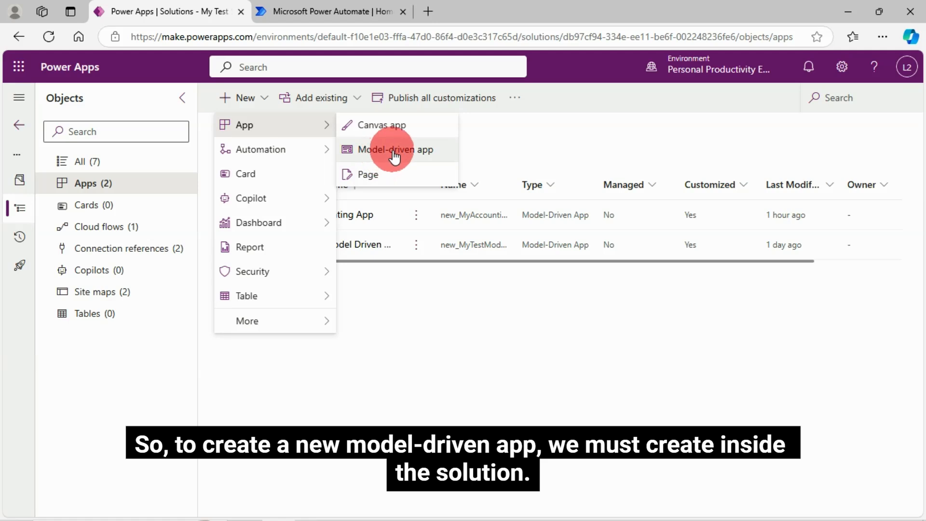
mouse_move(319, 148)
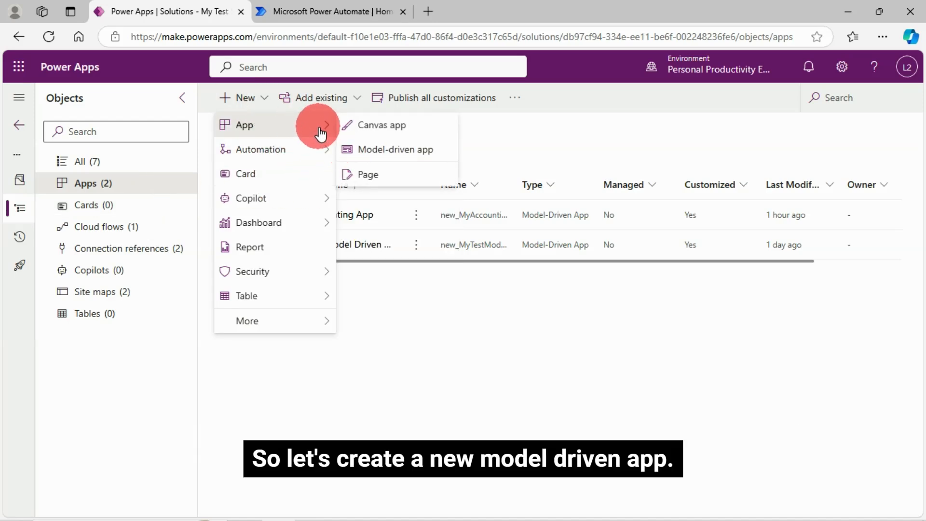
left_click(386, 150)
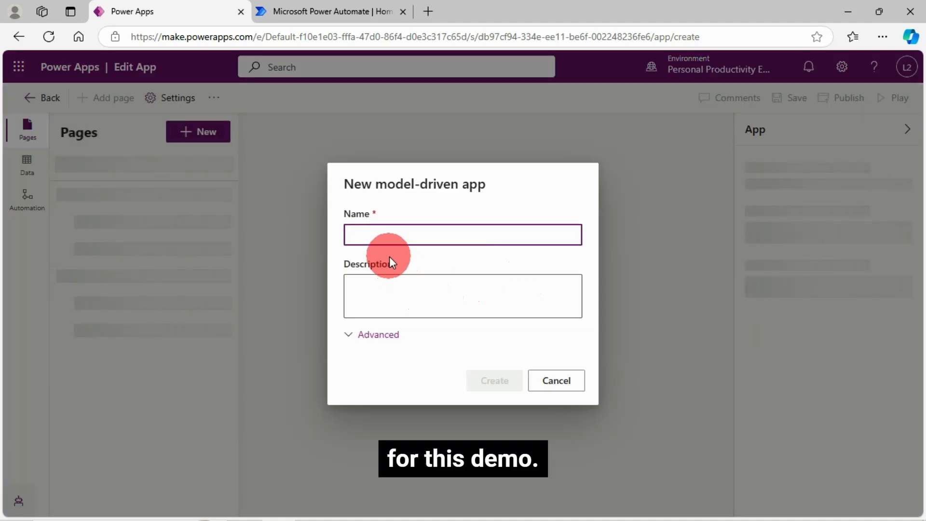
type("Ju")
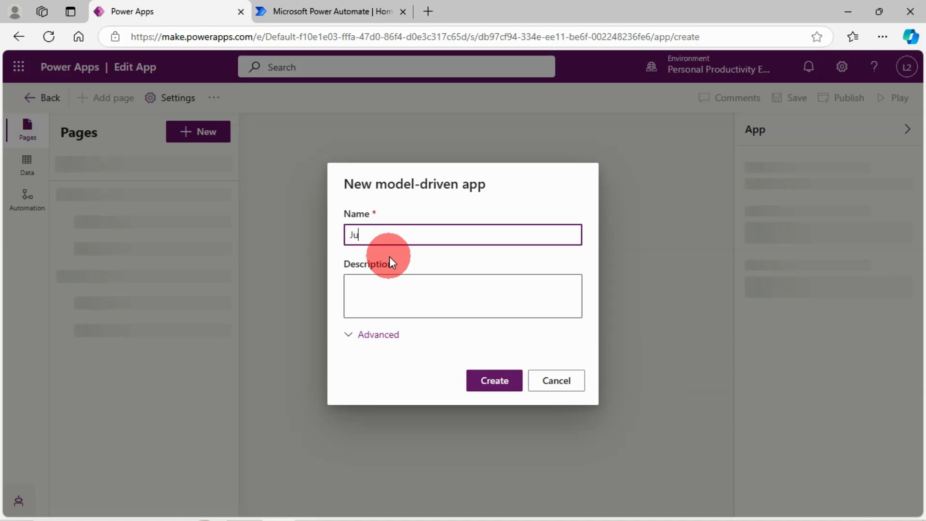
type("st Demo Model D")
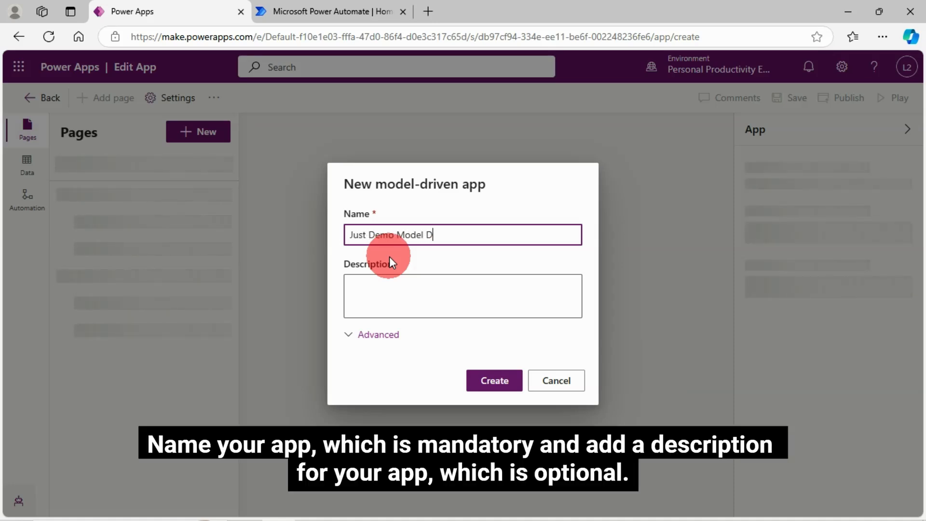
type("riven Ap")
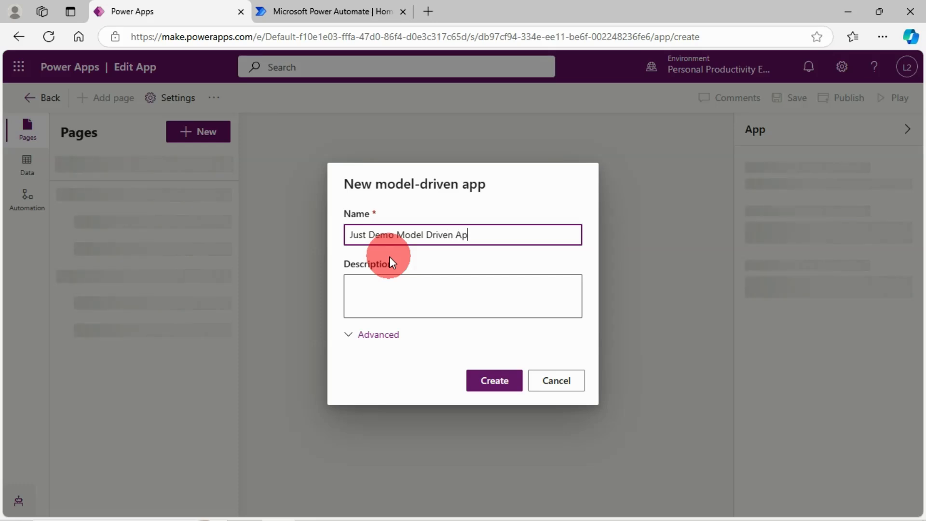
type("p")
Enter "This is my demo app for Model Driven" as the new app's description.
left_click(395, 296)
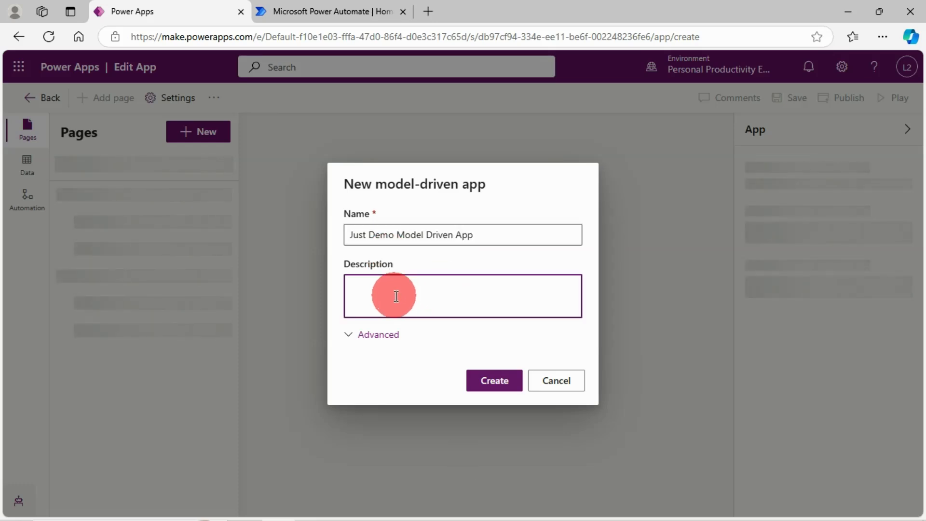
type("This is my demo app for Model ")
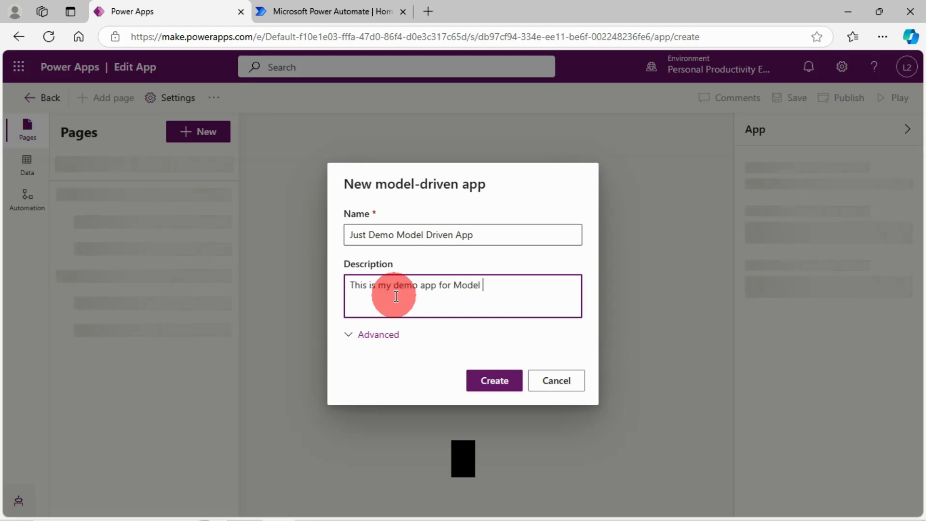
type("Driven")
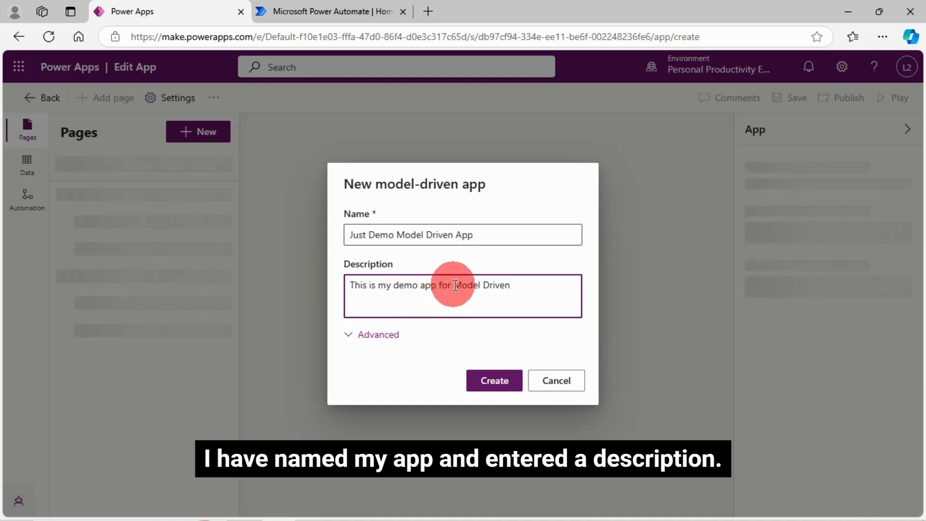
Reword the description to "This is my Model Driven demo app." and create the app.
left_click_drag(455, 286, 521, 286)
key("ctrl+c")
key("BackSpace")
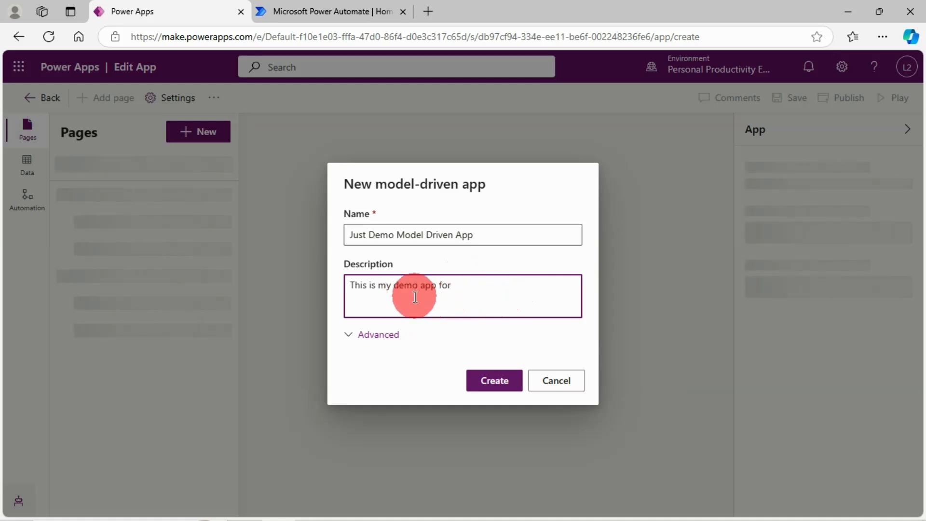
left_click(395, 289)
key("ctrl+v")
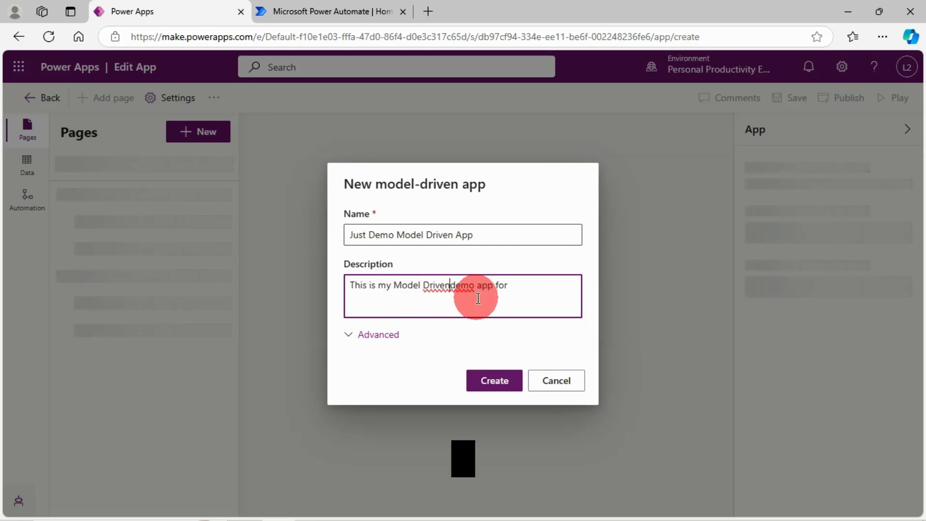
left_click(517, 285)
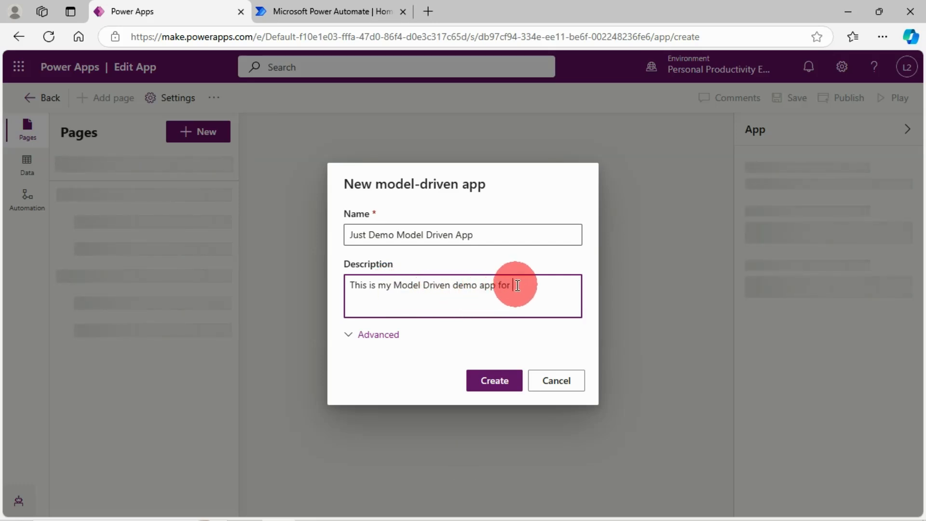
key("BackSpace")
key("BackSpace")
key("BackSpace")
key("BackSpace")
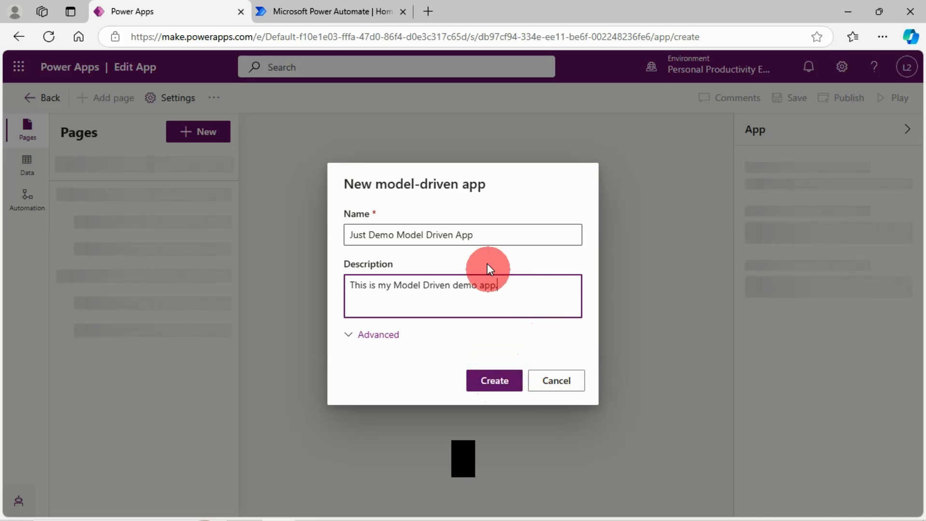
left_click(501, 388)
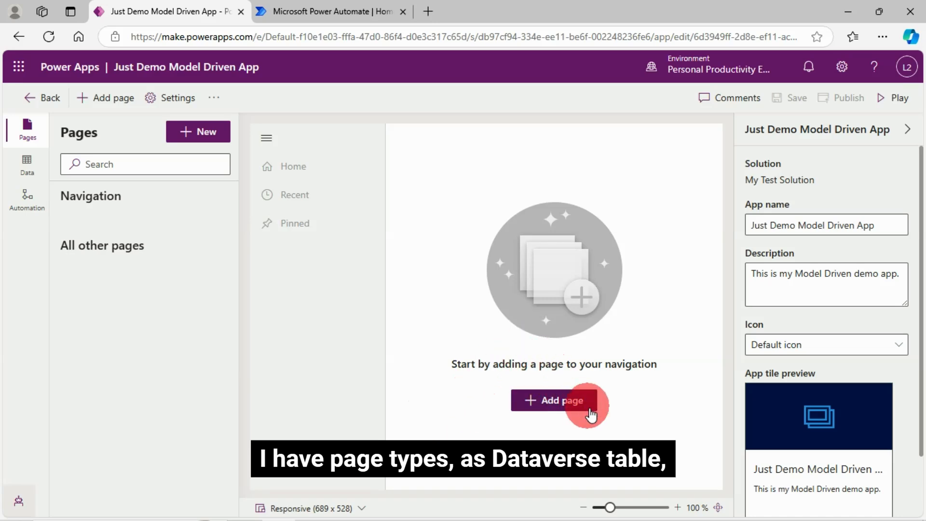
Add a Dataverse table page for the existing Account table, with Show in navigation enabled.
left_click(563, 412)
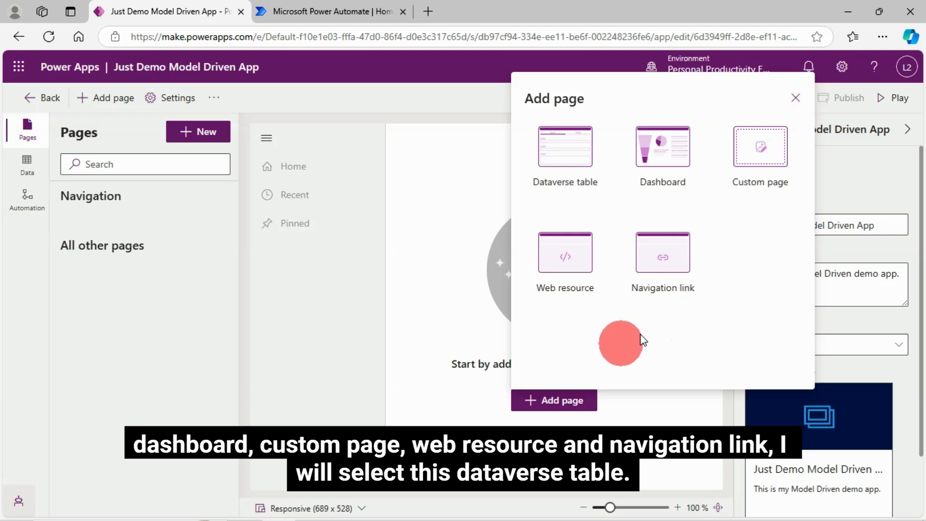
left_click(573, 156)
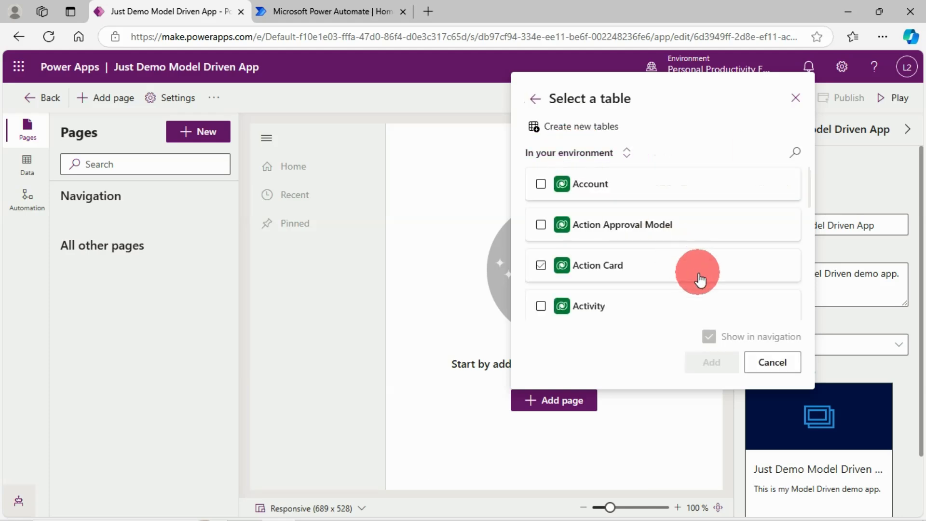
left_click(614, 239)
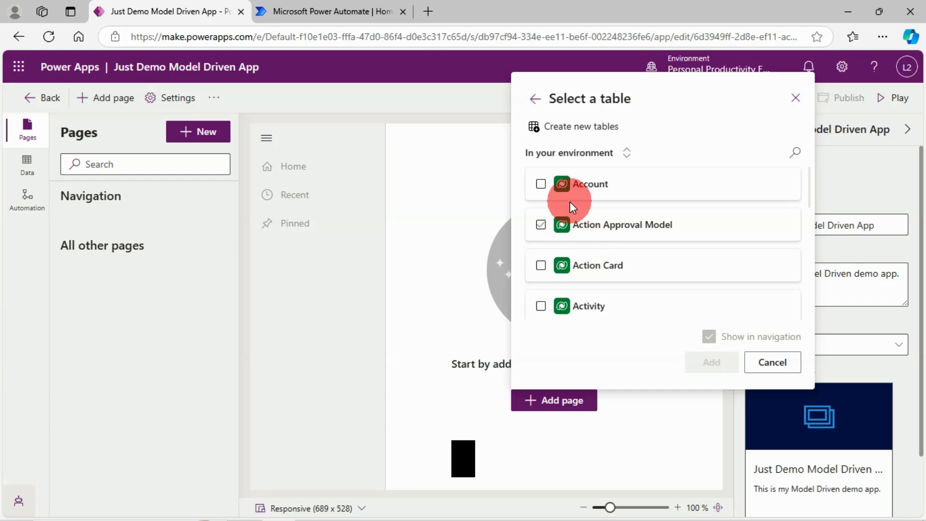
left_click(542, 187)
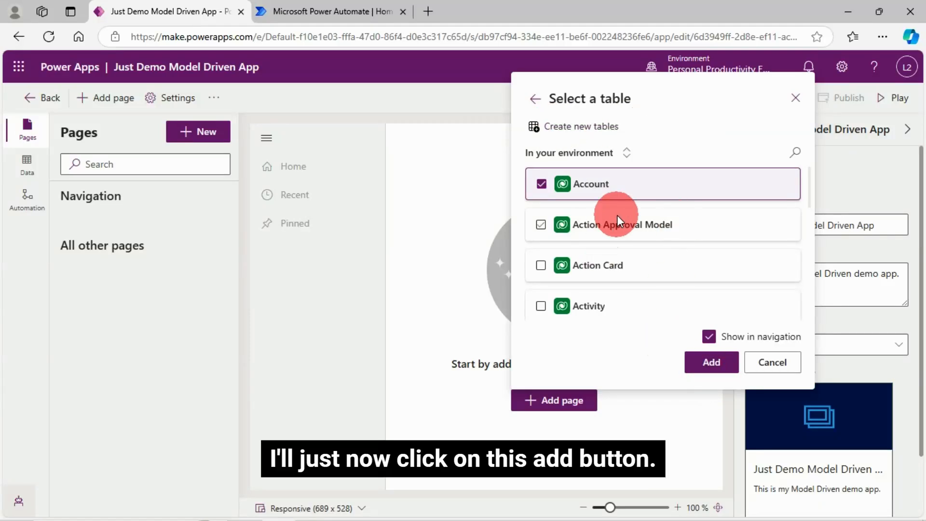
left_click(712, 368)
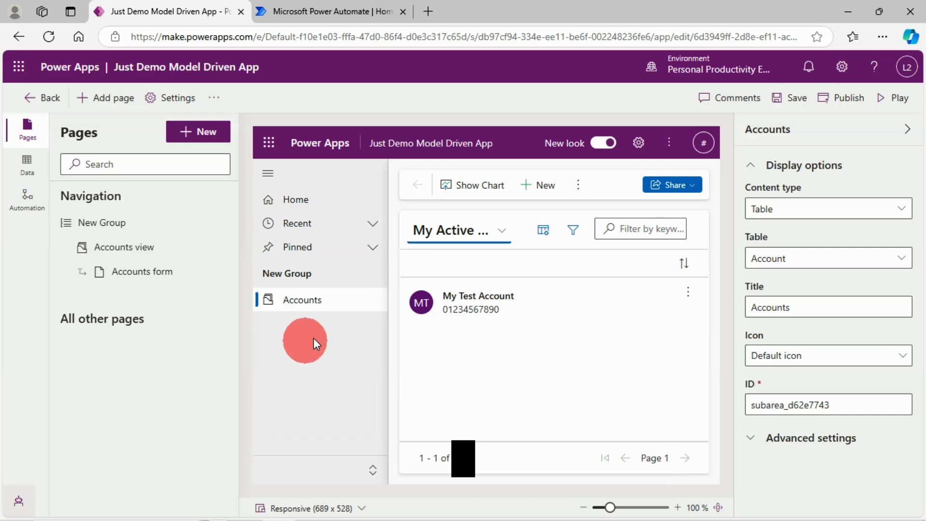
Examine the available account views and the fields of the new account form in the app preview, and return to the accounts list.
left_click(504, 235)
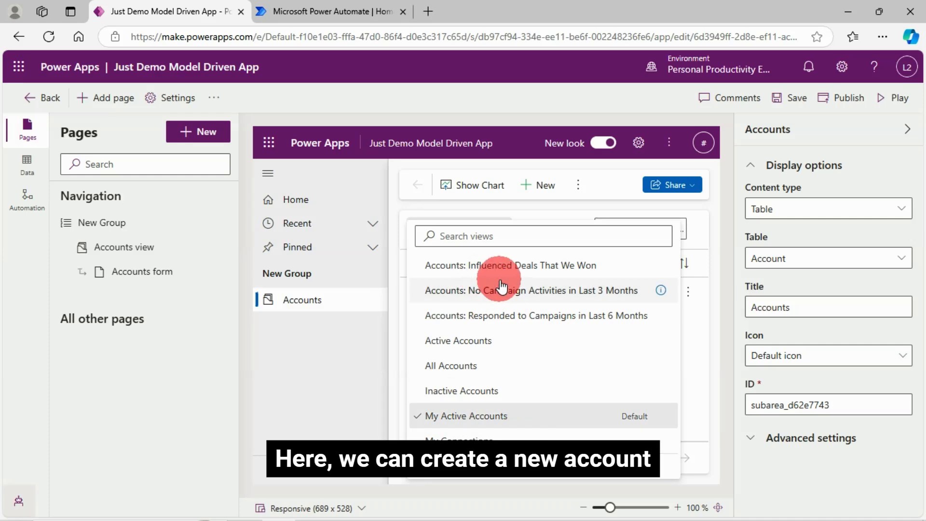
left_click(320, 364)
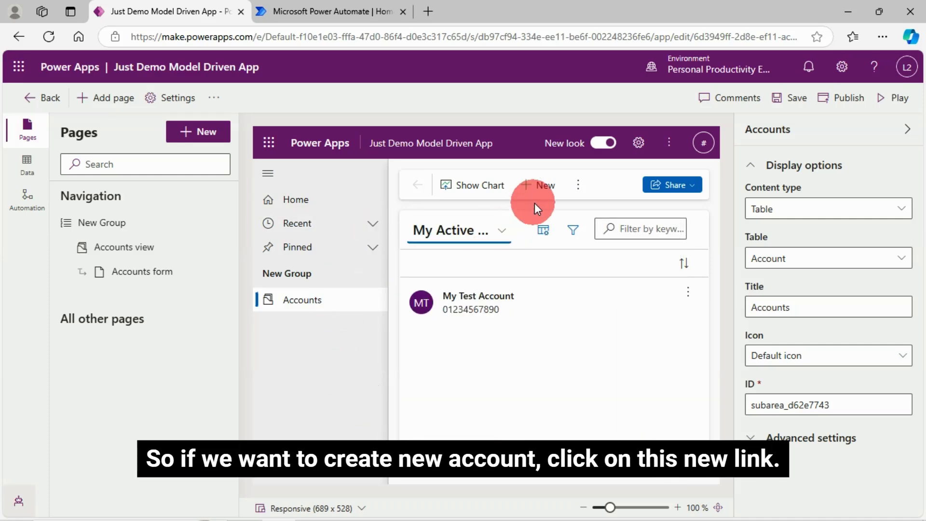
left_click(546, 186)
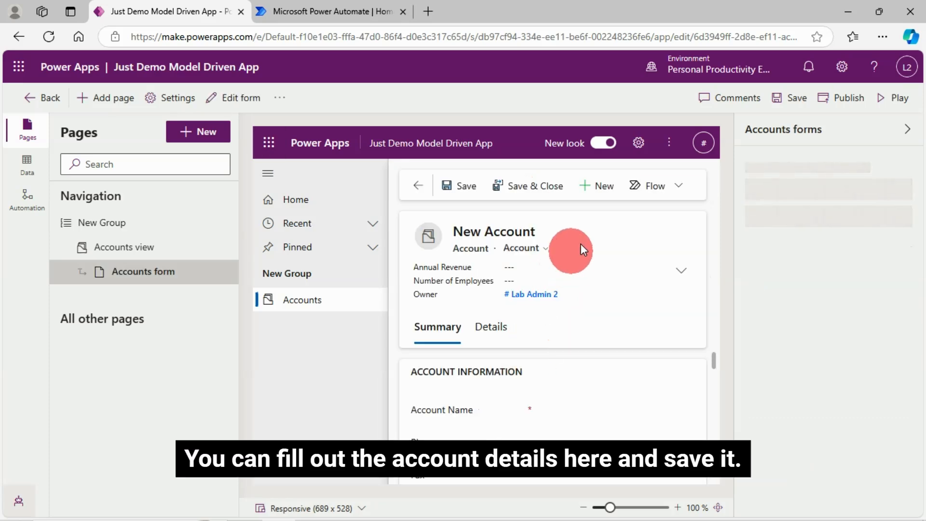
scroll(593, 410, "down", 5)
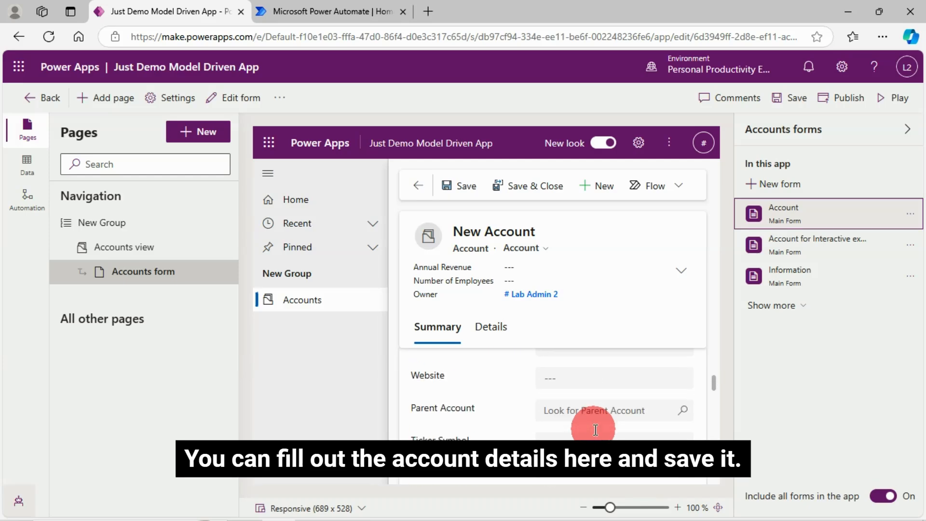
scroll(595, 415, "up", 5)
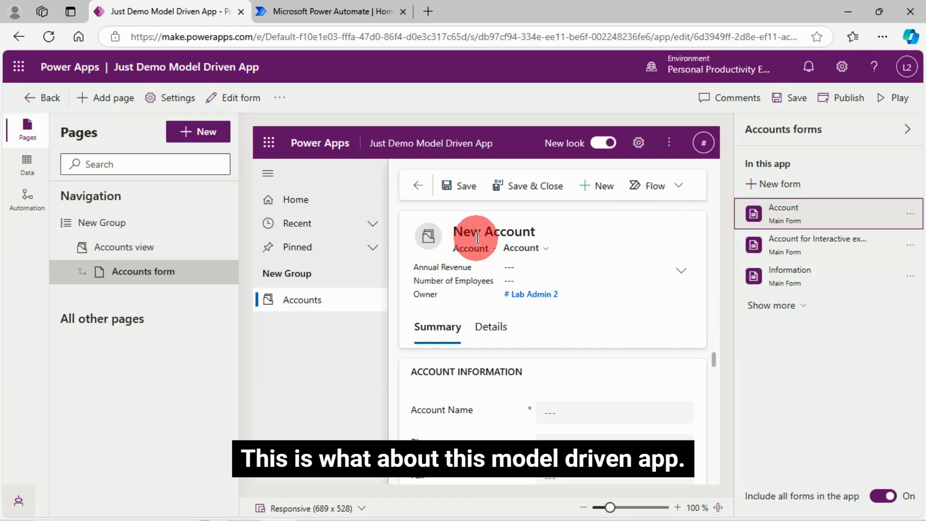
left_click(418, 186)
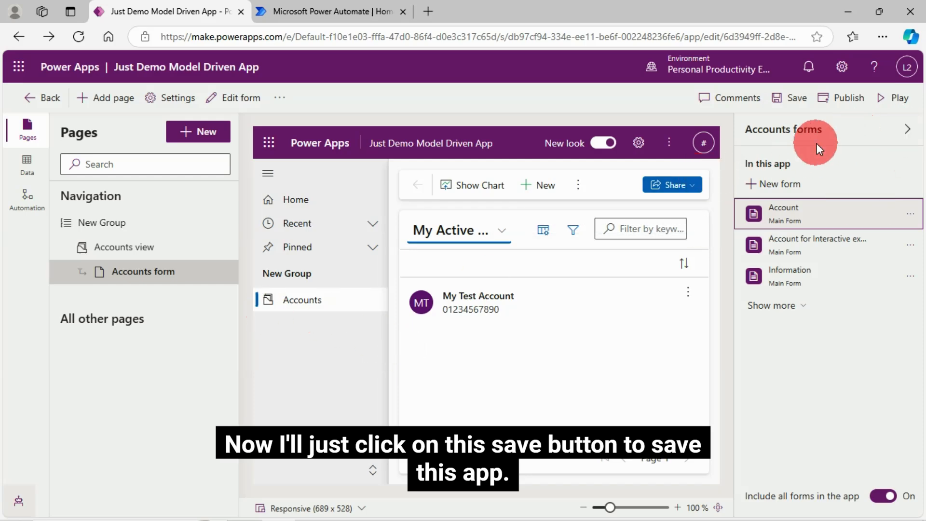
Save and publish the model-driven app.
left_click(795, 99)
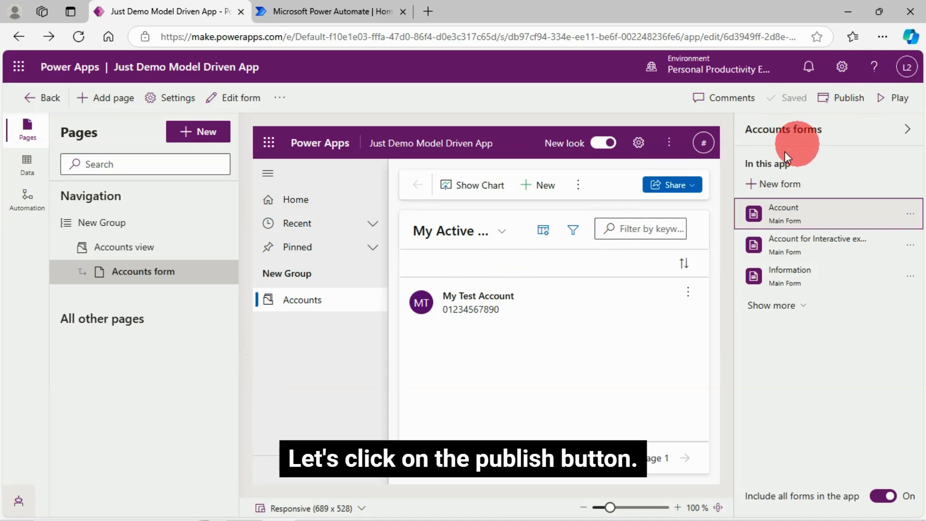
left_click(849, 100)
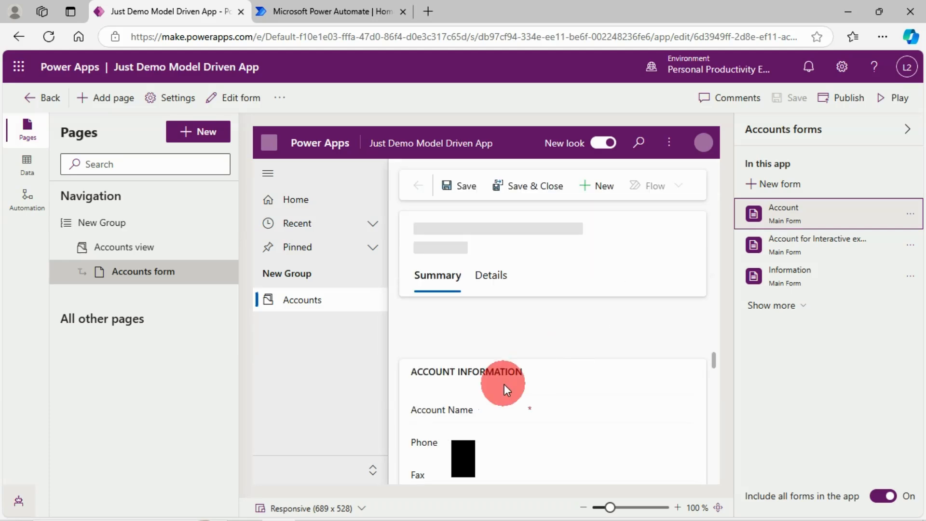
Play the app and create an account named Test Account 2 with a phone number, then save and close the record.
left_click(896, 100)
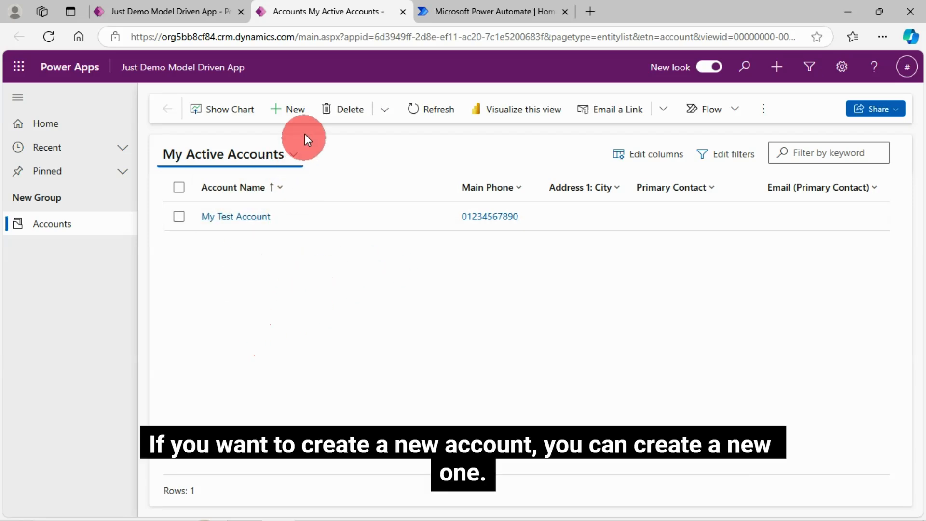
left_click(298, 114)
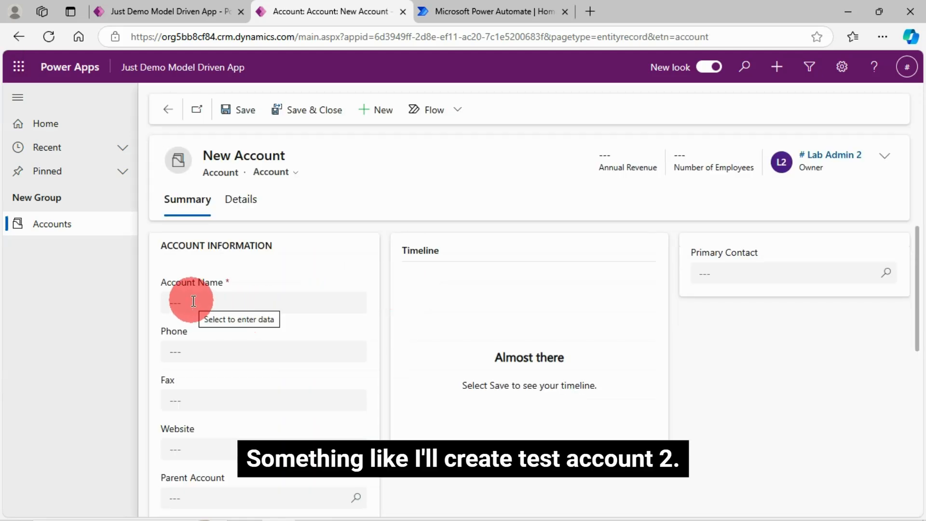
left_click(193, 301)
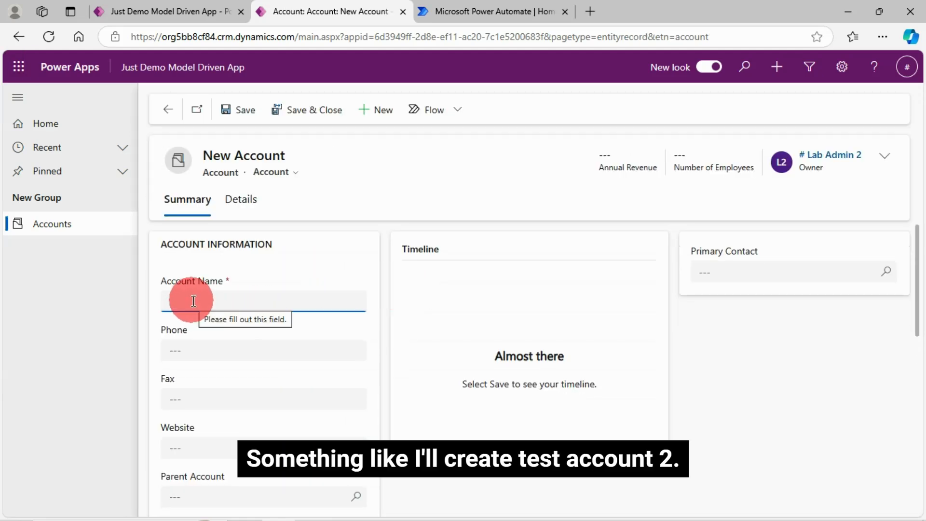
type("Test ")
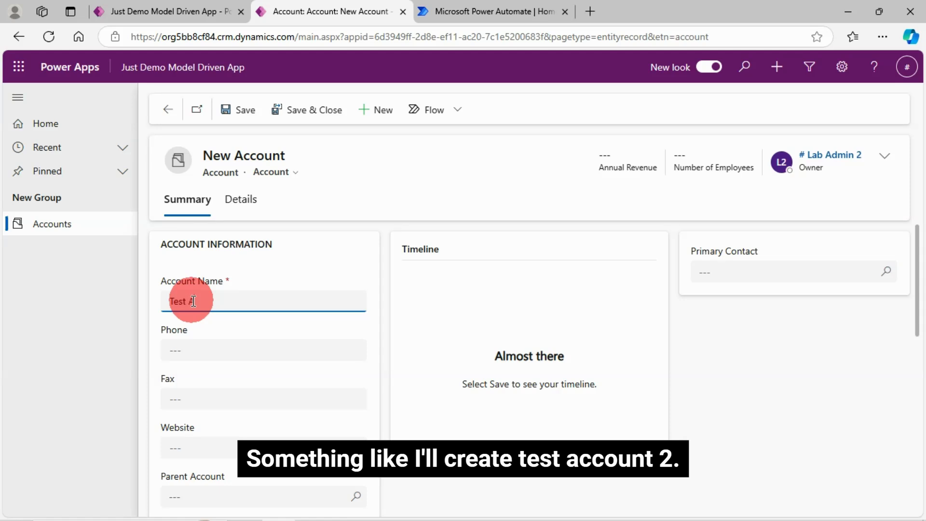
type("Account 2")
left_click(216, 345)
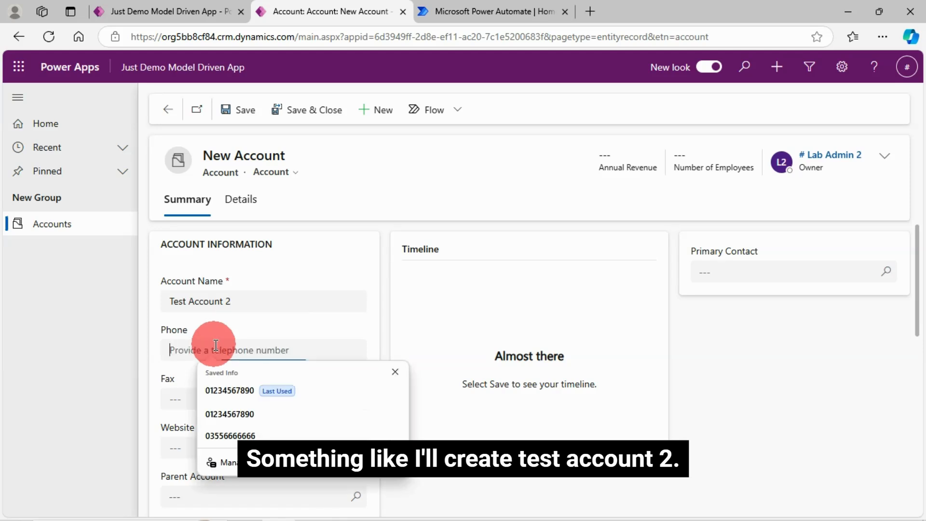
type("1")
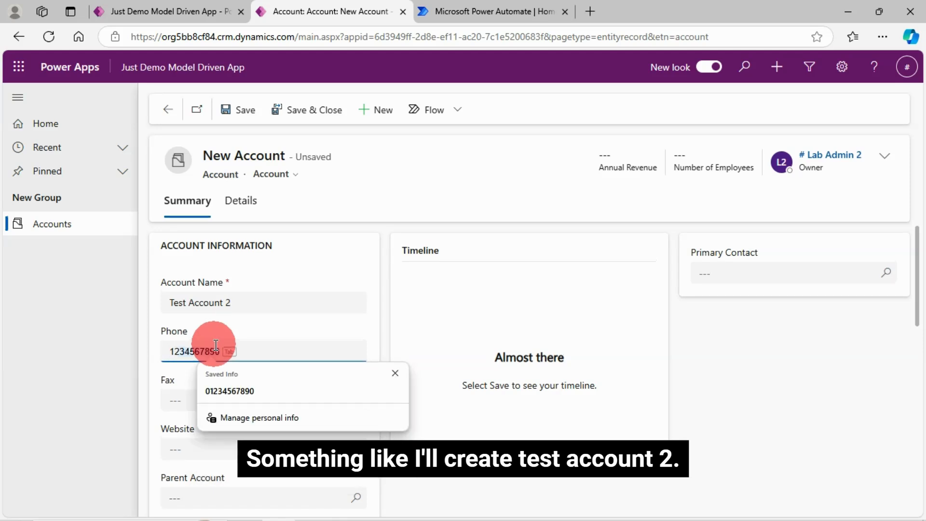
type("234567891")
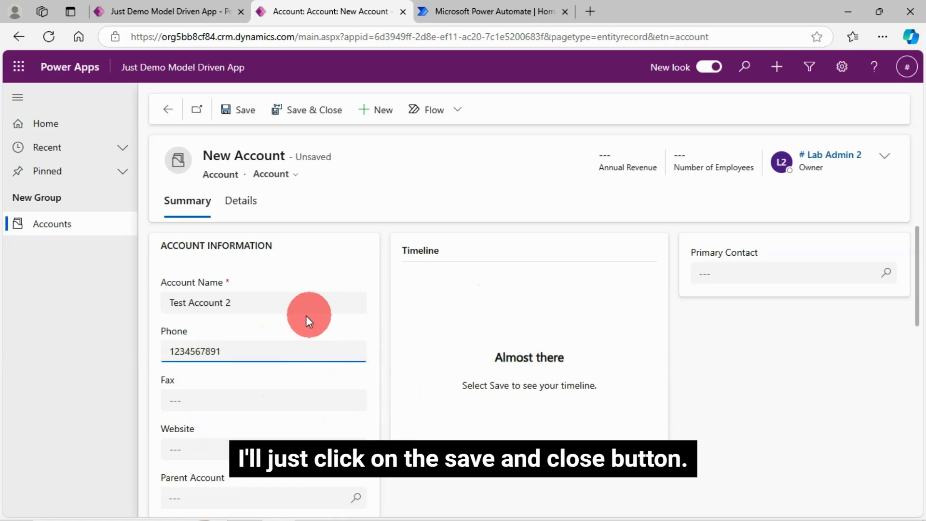
left_click(307, 118)
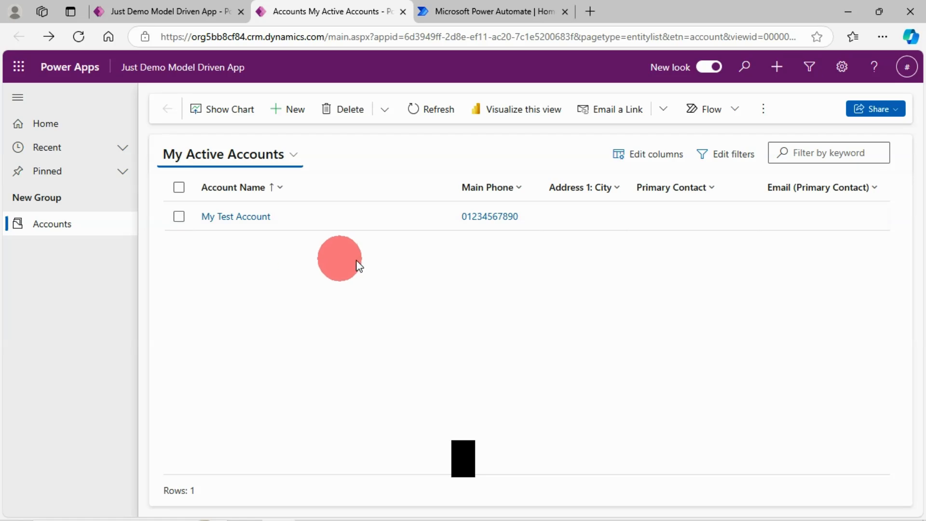
Switch the accounts list to the All Accounts view, examine its data visualized in Power BI, and close the report.
left_click(291, 156)
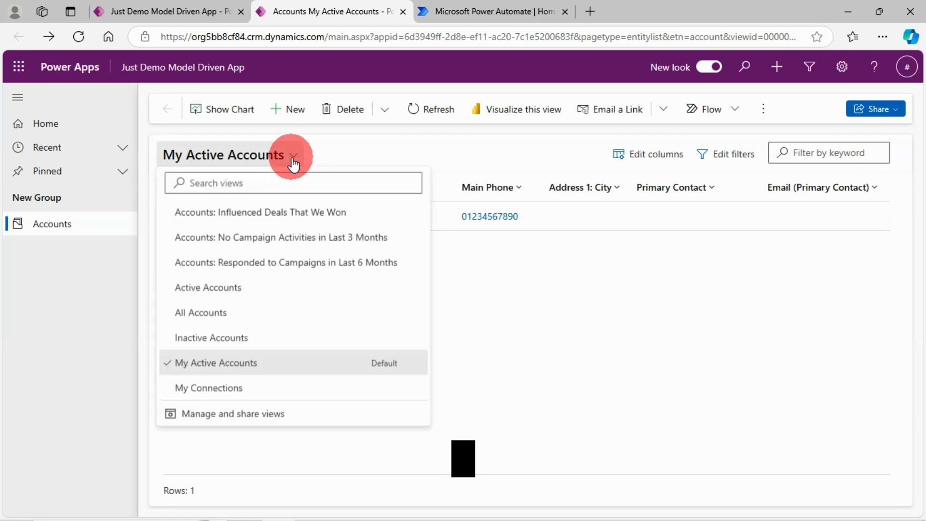
left_click(225, 313)
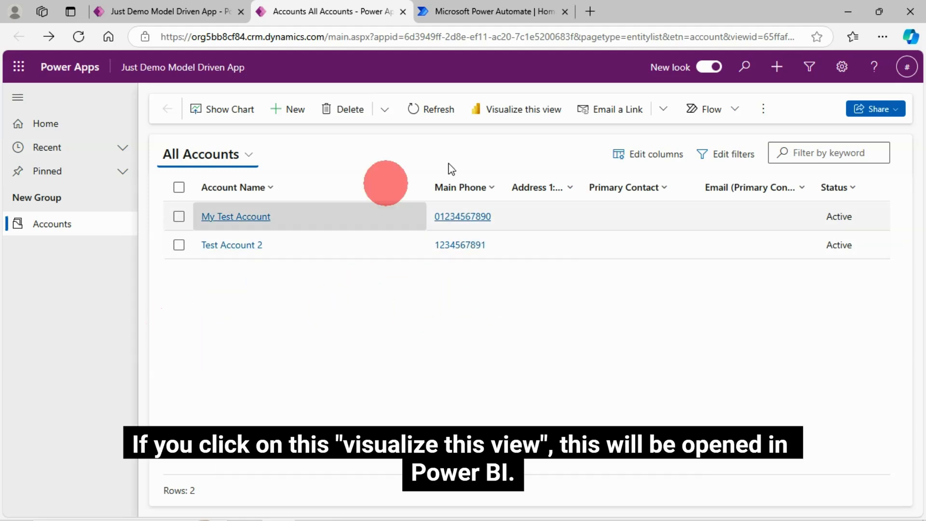
left_click(516, 117)
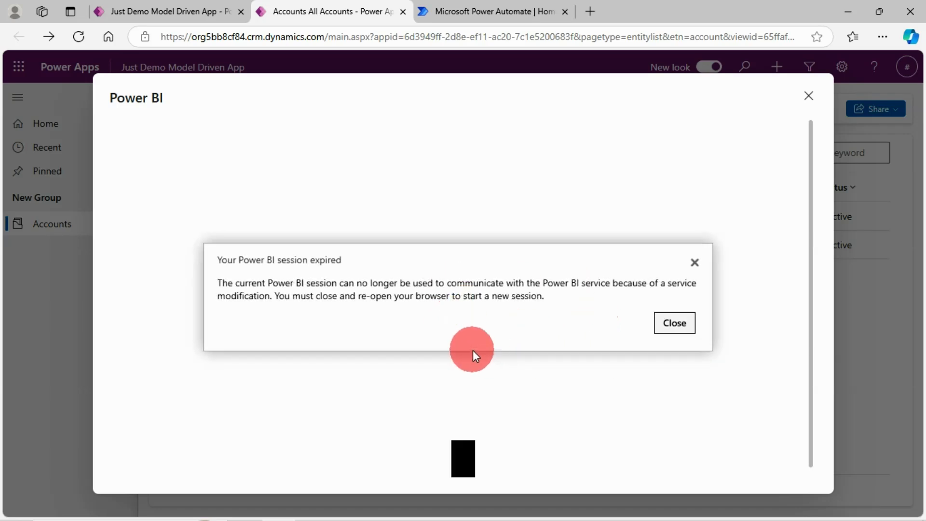
left_click(684, 326)
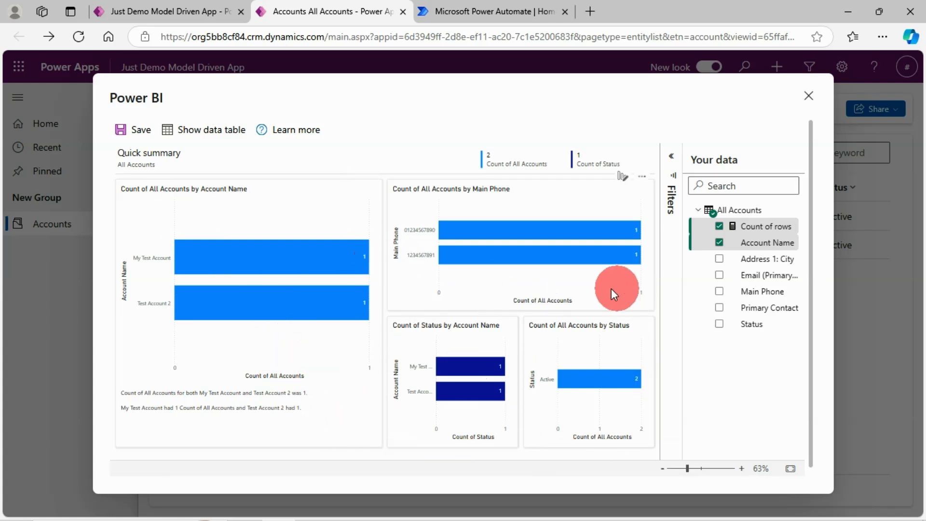
left_click(809, 96)
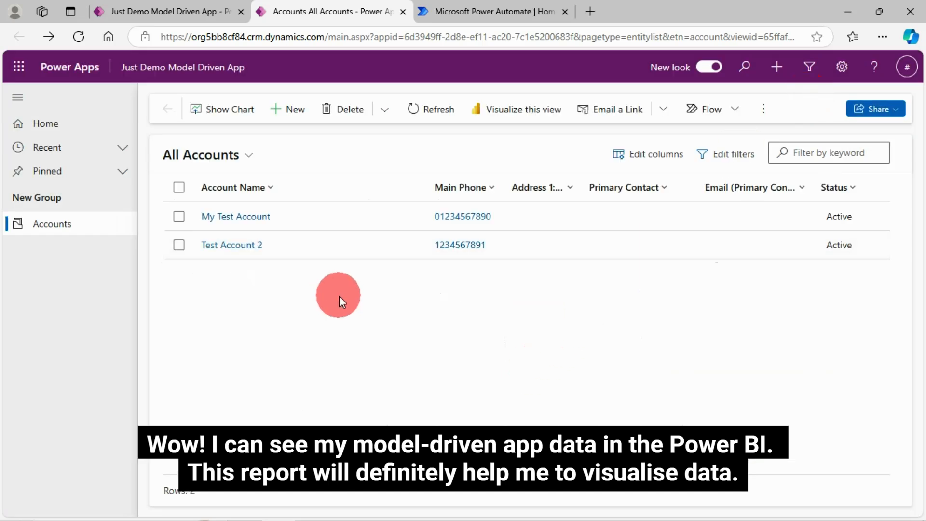
Return to the apps in My Test Solution and open the sharing settings of Just Demo Model Driven App.
left_click(899, 111)
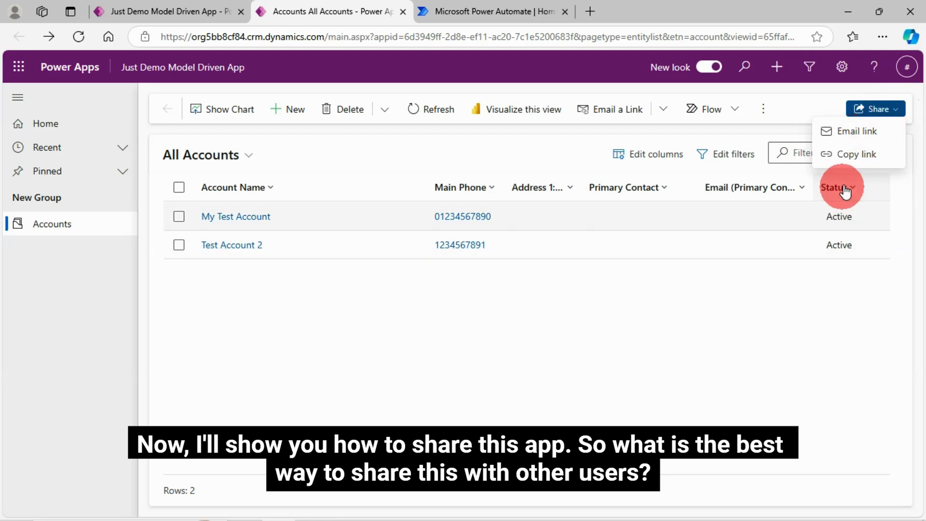
left_click(560, 396)
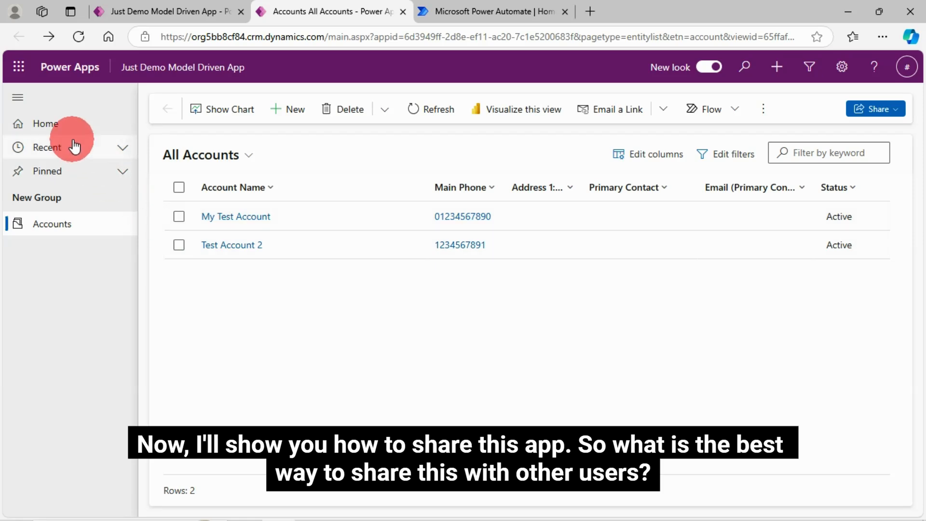
left_click(187, 14)
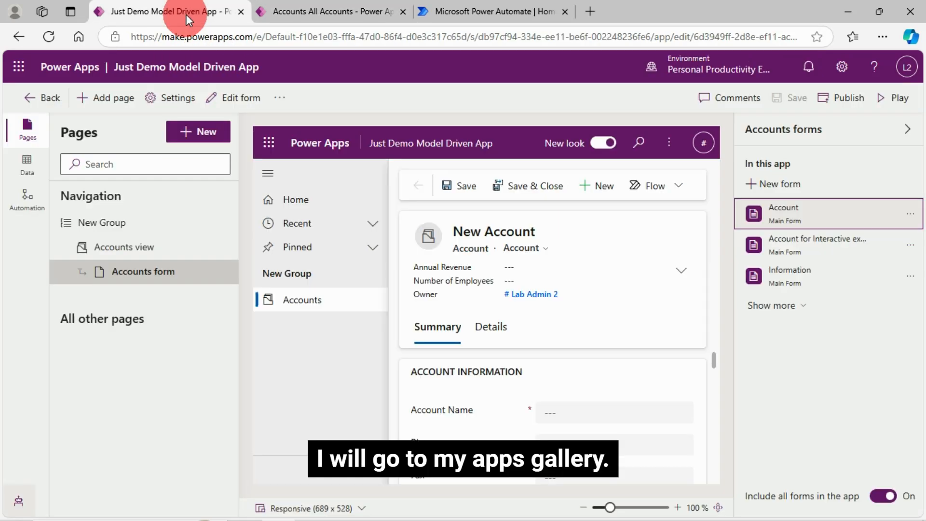
left_click(27, 97)
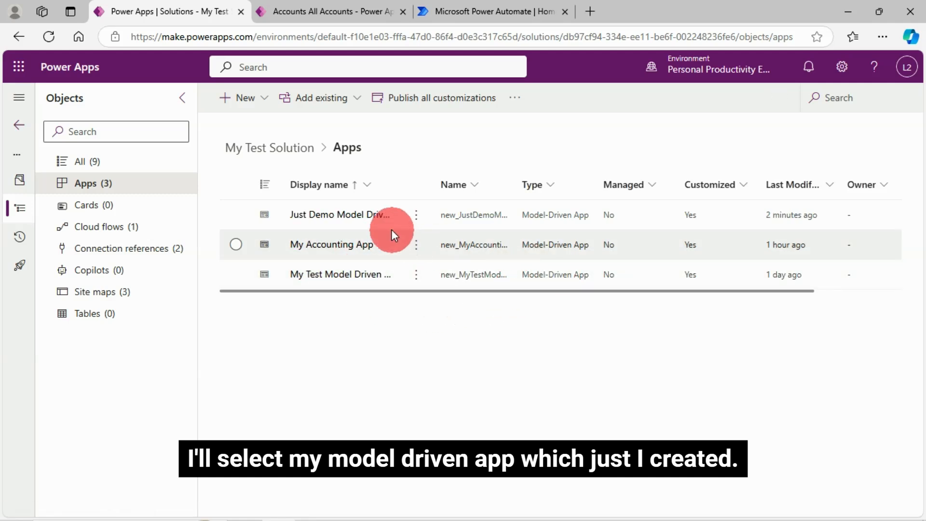
left_click(236, 215)
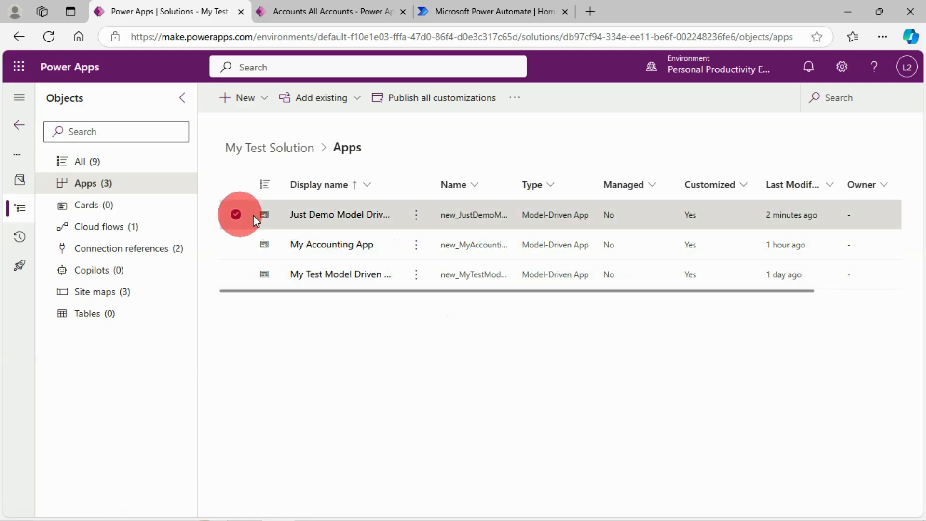
left_click(416, 215)
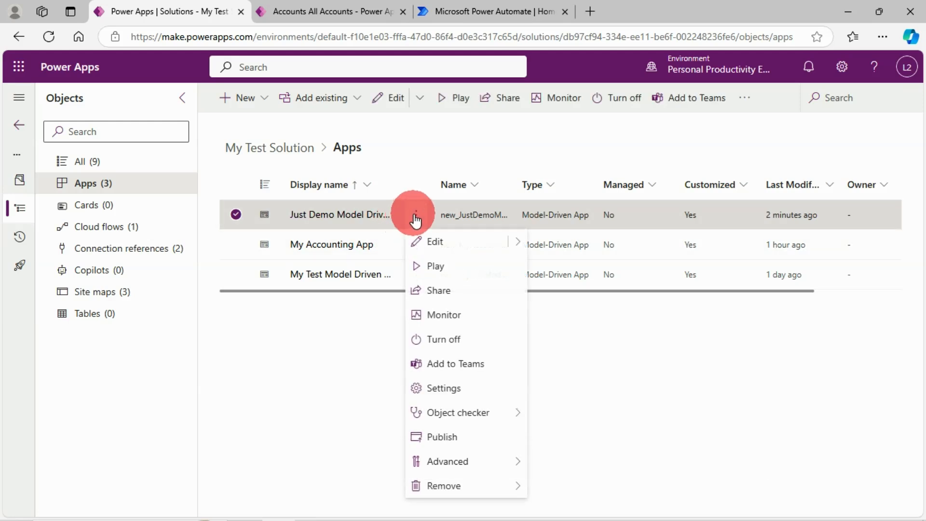
left_click(444, 292)
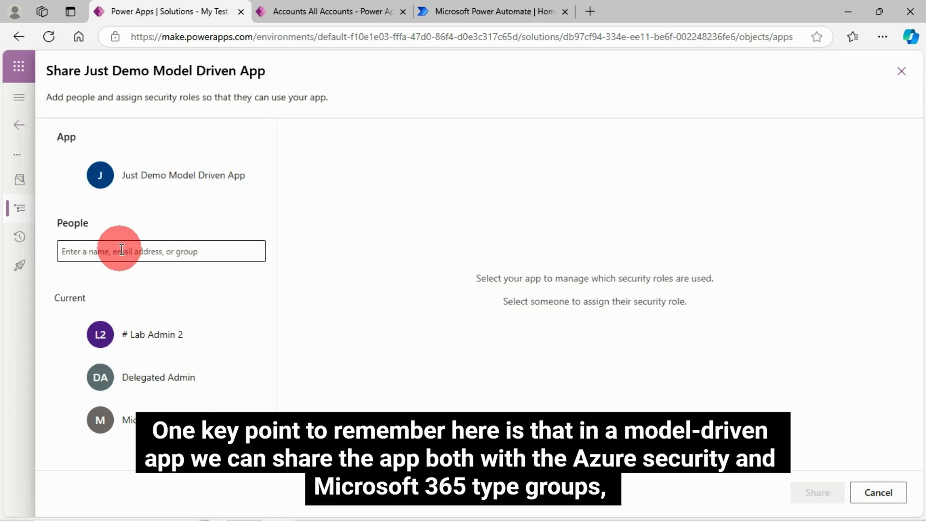
Add Test_Security_Group and the Test Team Site With Private Group as new people to share the app with.
left_click(121, 249)
type("test")
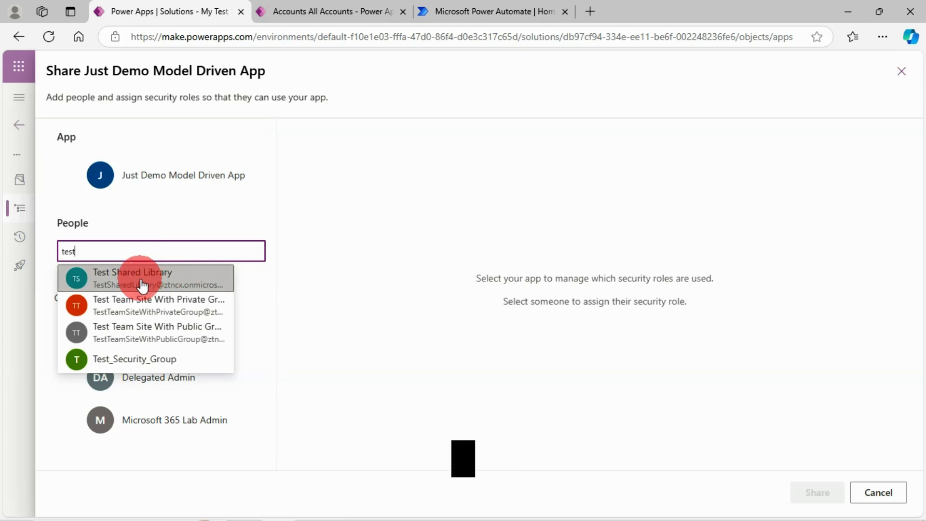
left_click(139, 361)
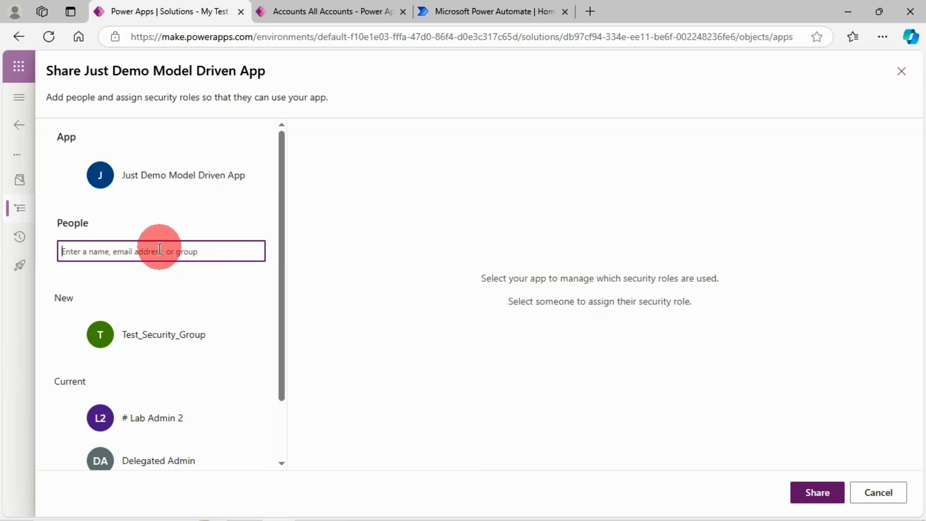
type("test")
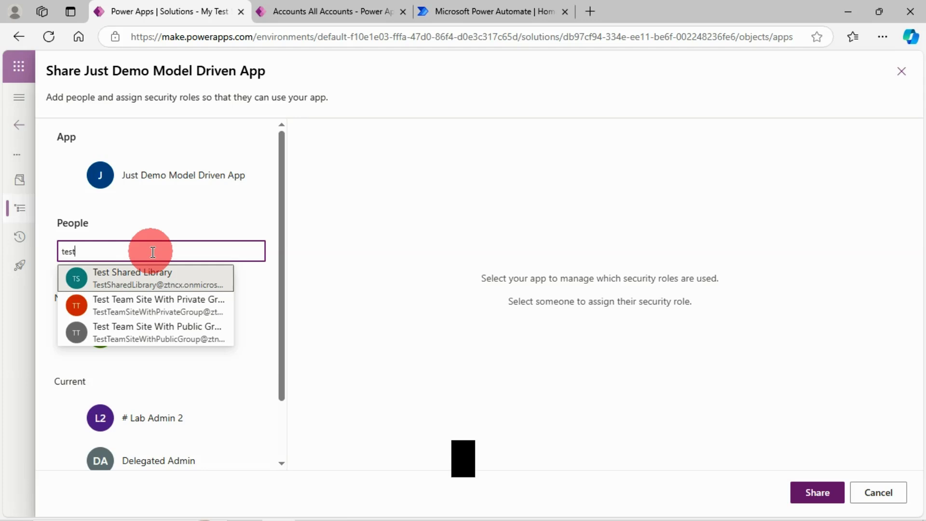
left_click(133, 309)
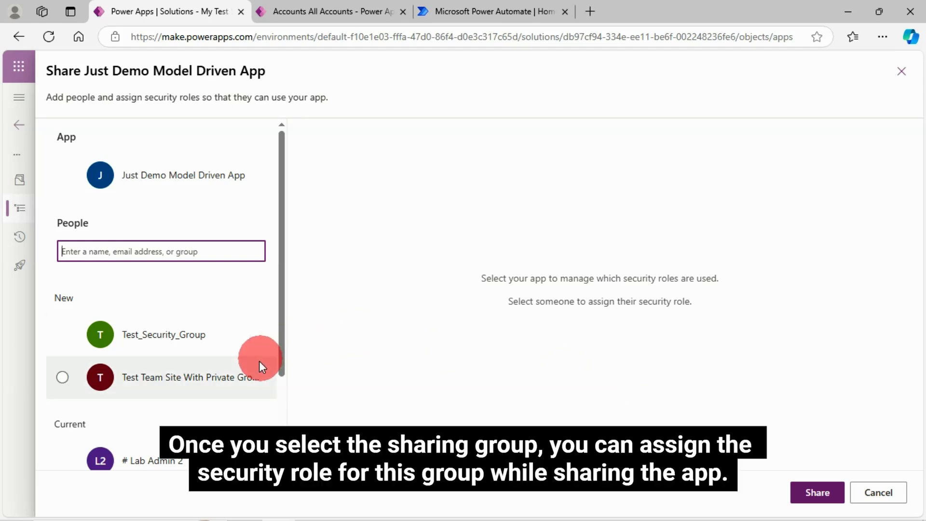
Select Test_Security_Group and open its choice of Dataverse security roles.
left_click(68, 335)
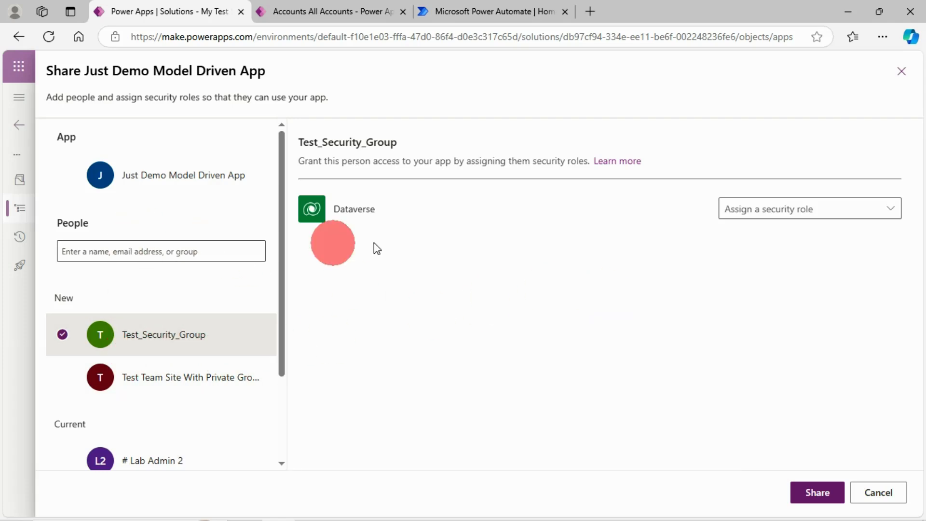
left_click(891, 212)
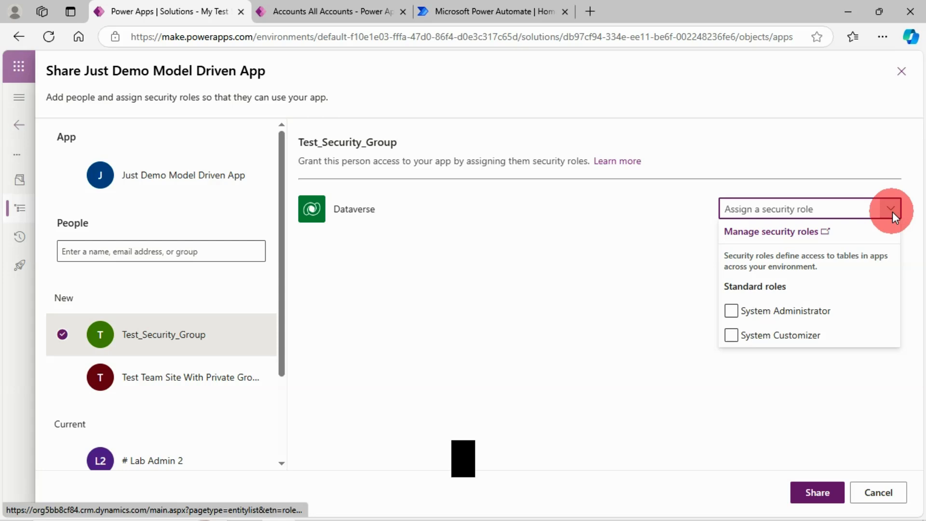